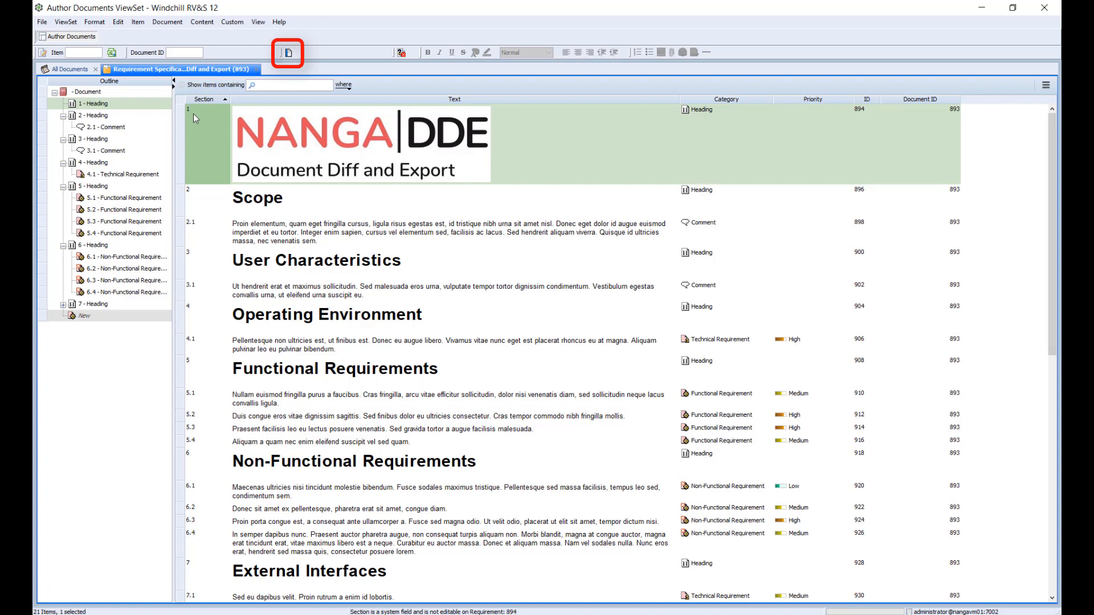
Baseline the requirement specification document with the label "Before Changes".
click(167, 22)
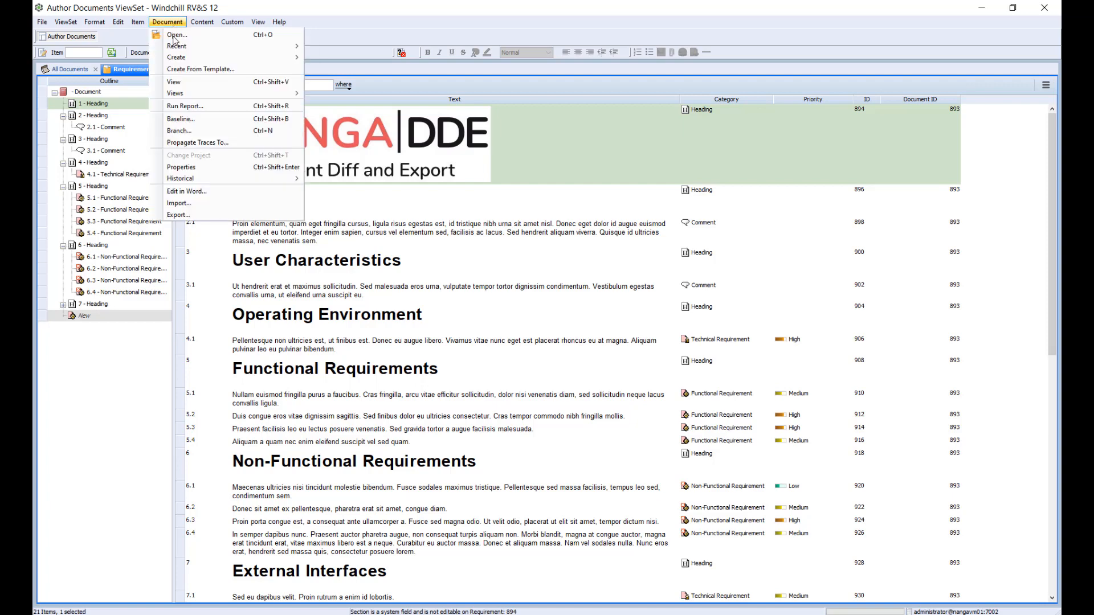
click(183, 119)
text(Before Changes)
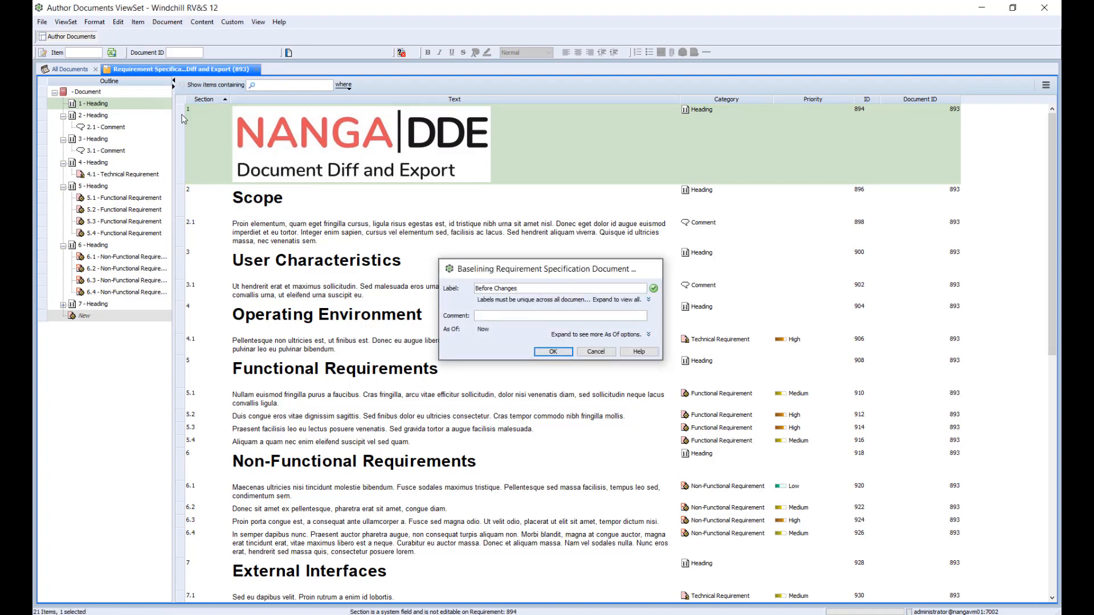
key(Return)
key(Return)
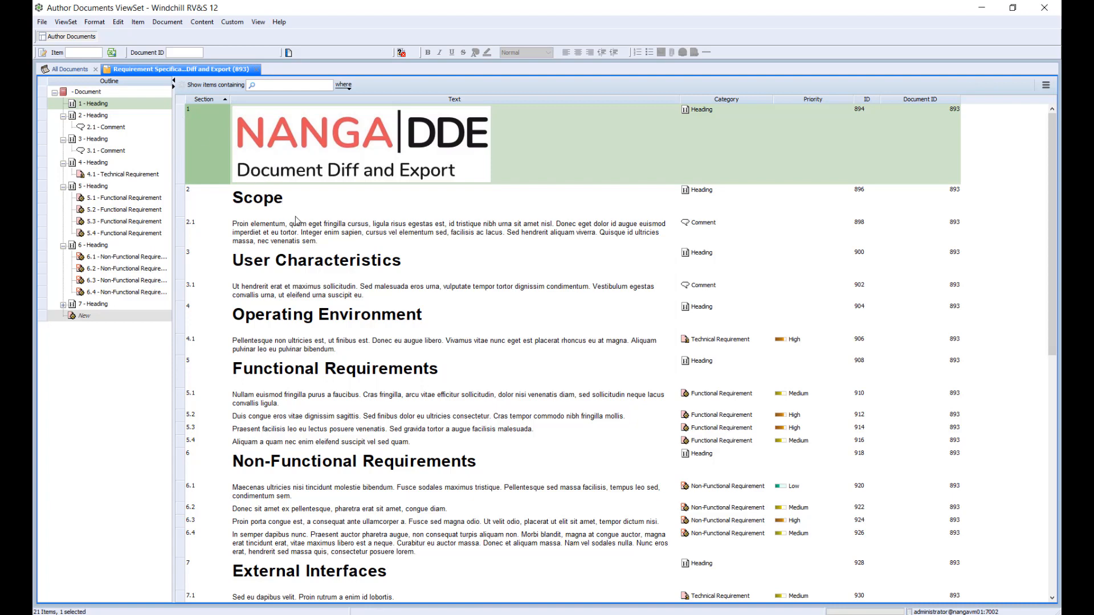
In comment 2.1 under Scope, replace the sentence beginning "Integer enim sapien" with "Change to scope.".
double_click(307, 237)
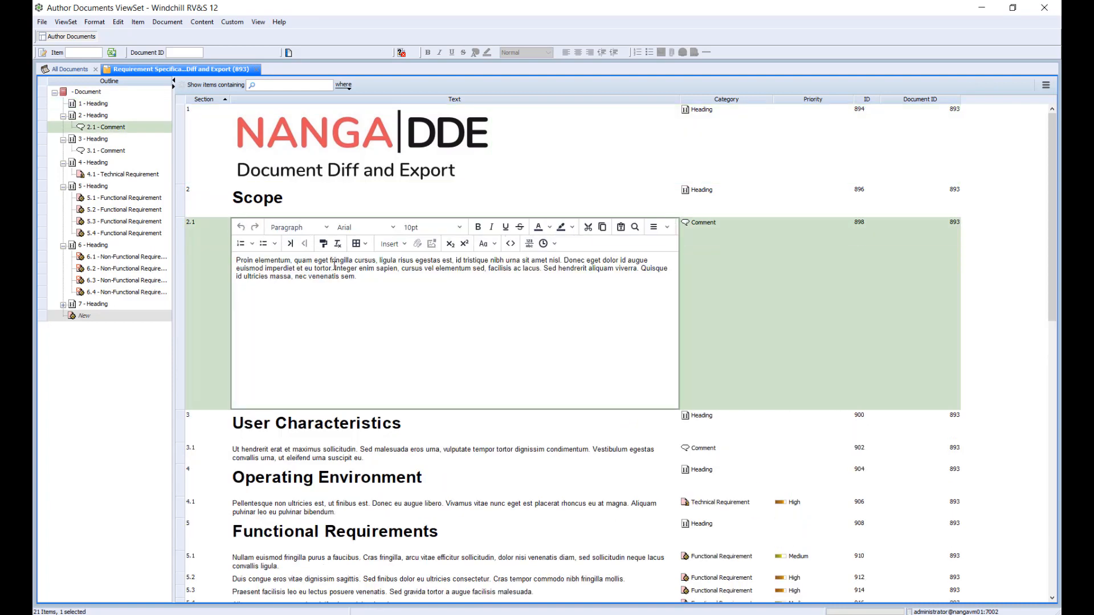
drag(335, 269, 541, 268)
text(Change to scope)
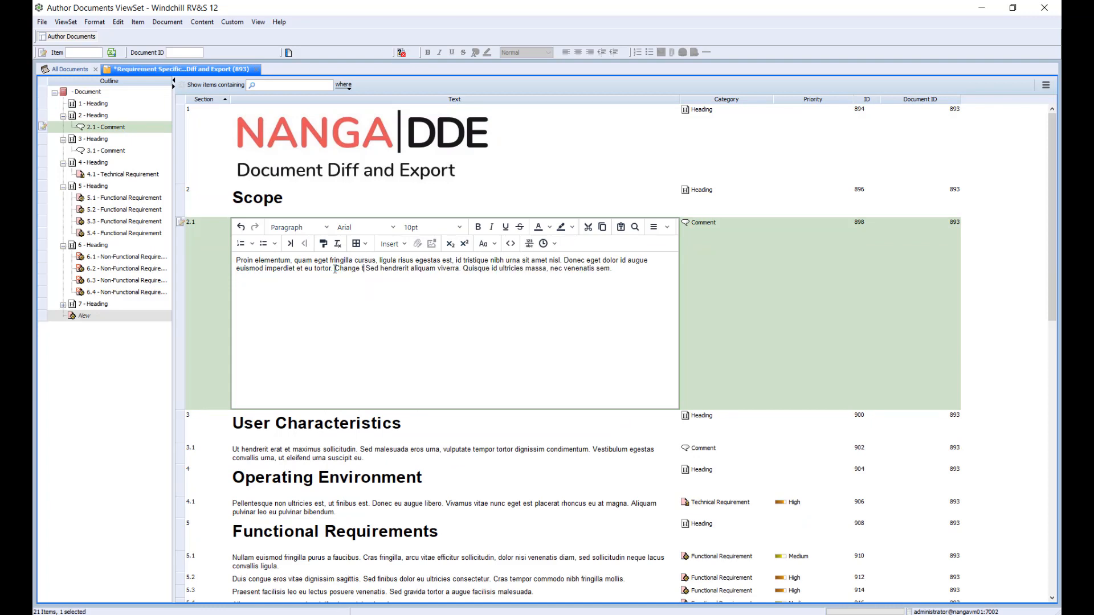
text(.)
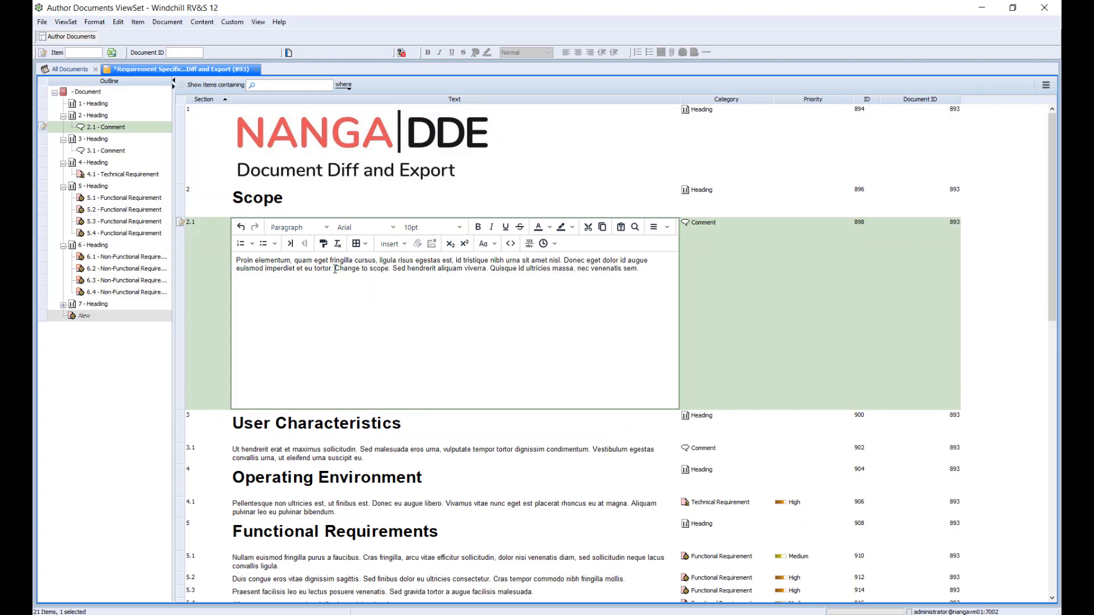
click(211, 208)
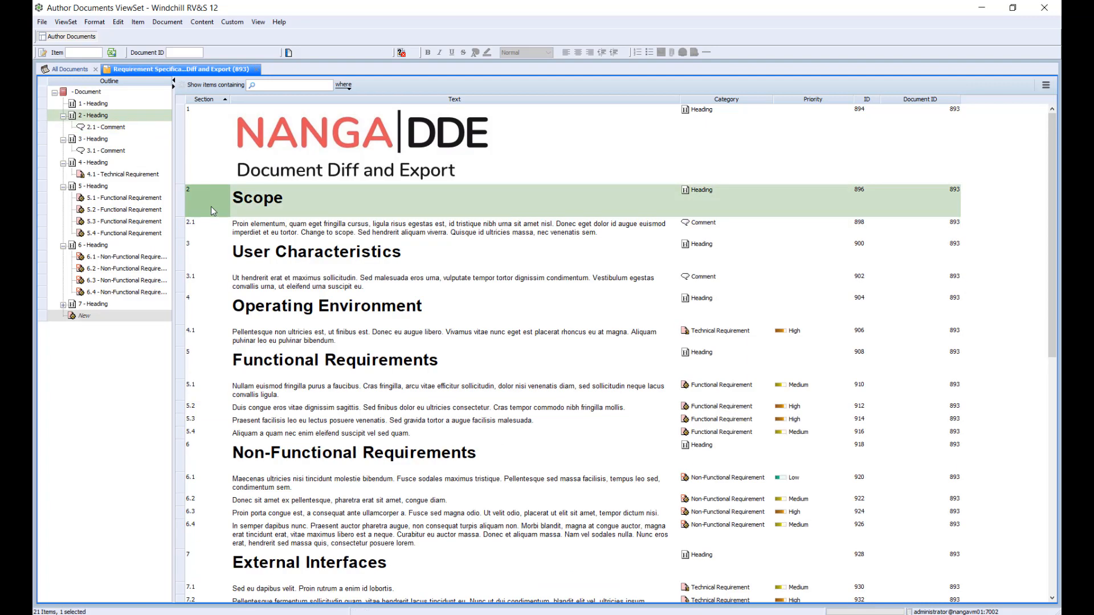
Set the priority of technical requirement 4.1 under Operating Environment to Critical.
double_click(783, 332)
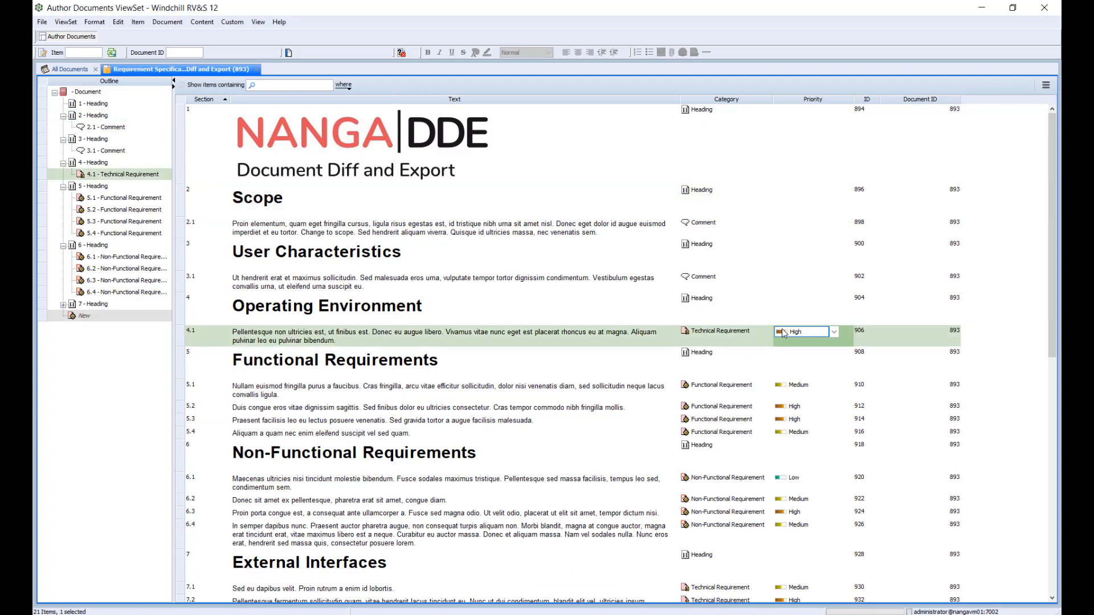
click(783, 333)
click(786, 390)
Delete functional requirement 5.1, the first item under Functional Requirements, along with any traces to it.
click(217, 393)
right_click(217, 392)
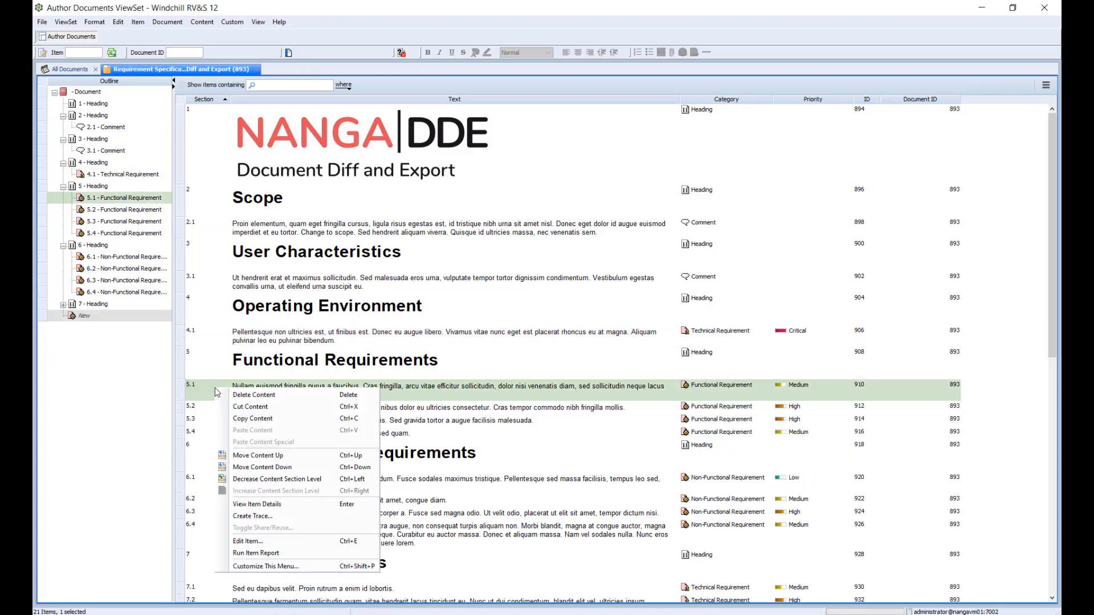
click(264, 397)
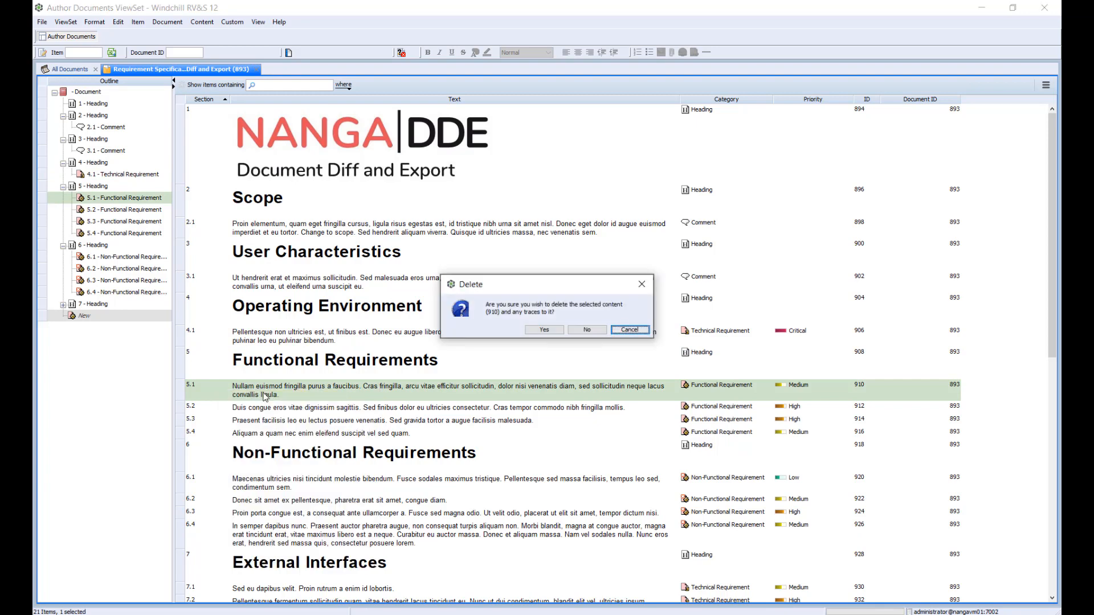
click(548, 331)
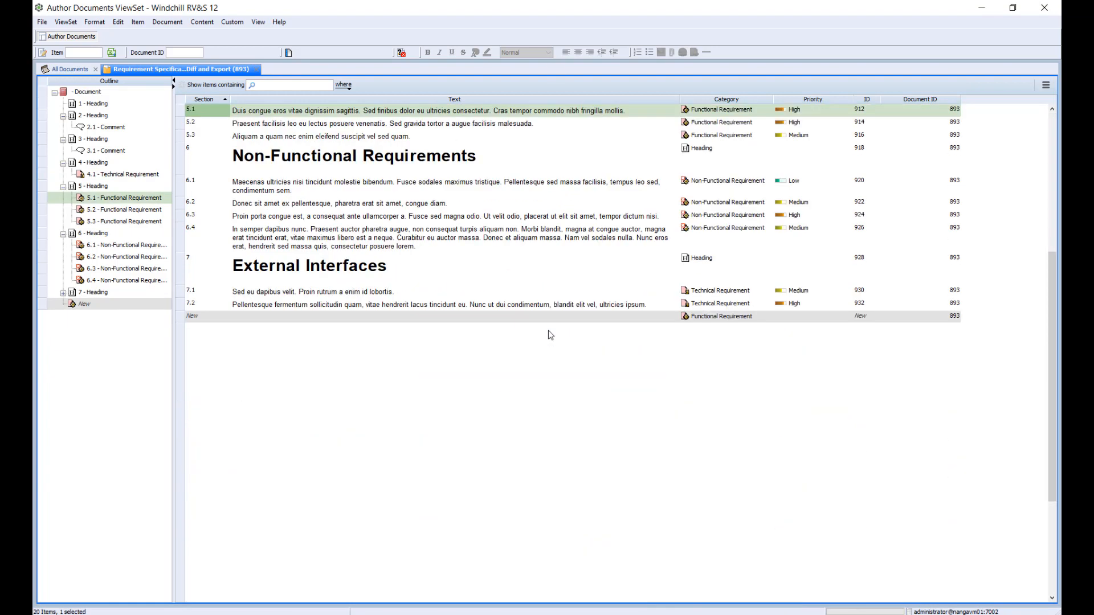
Insert a Non-Functional Requirement after item 6.1 with the text "New Requirement.".
click(213, 183)
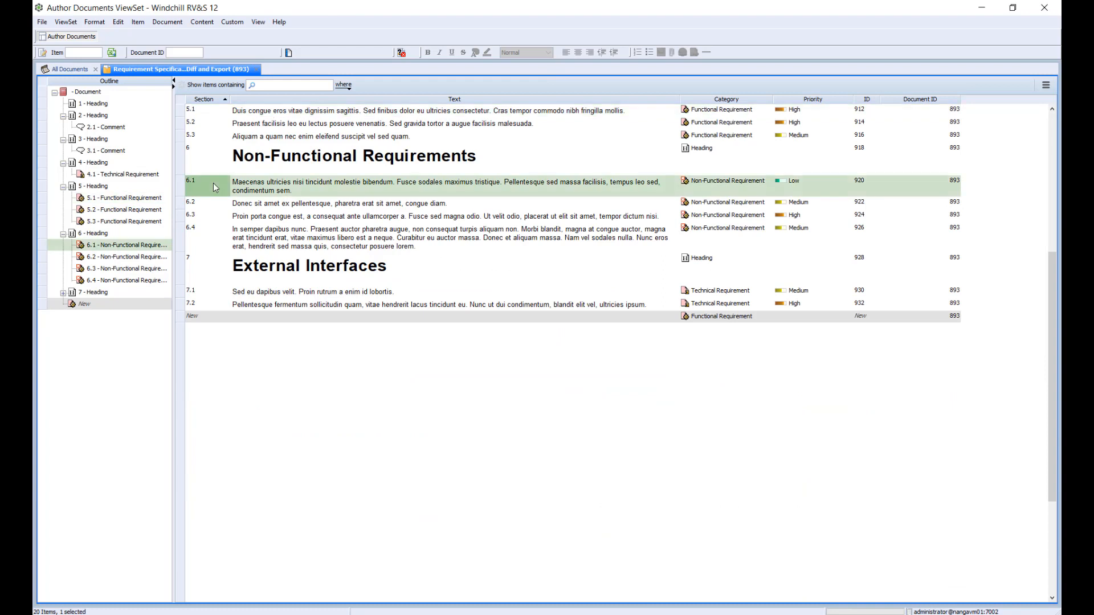
click(209, 24)
mouse_move(228, 34)
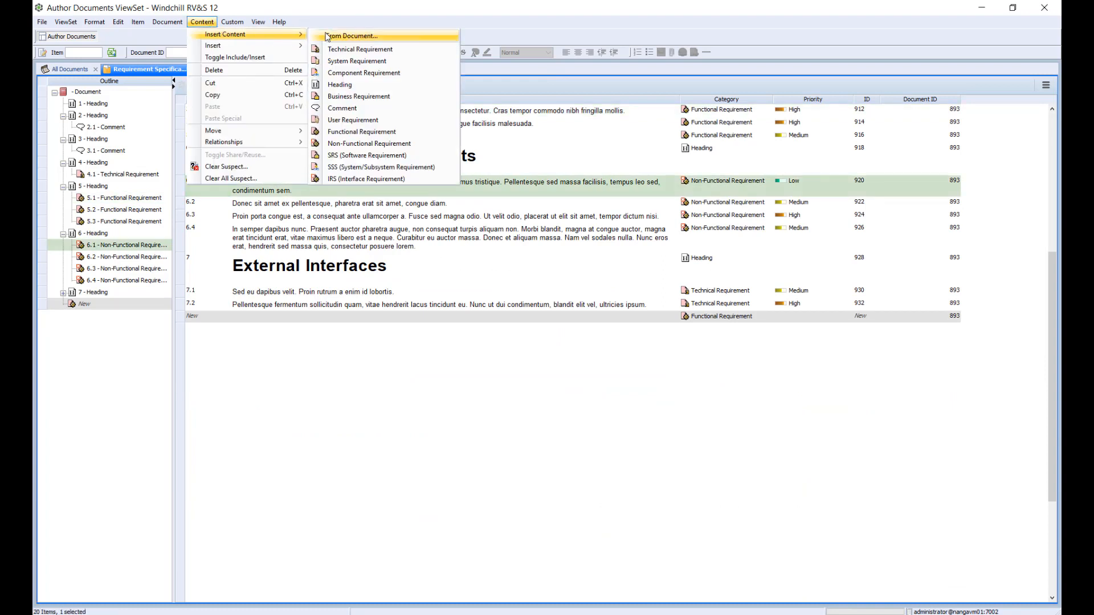
click(338, 144)
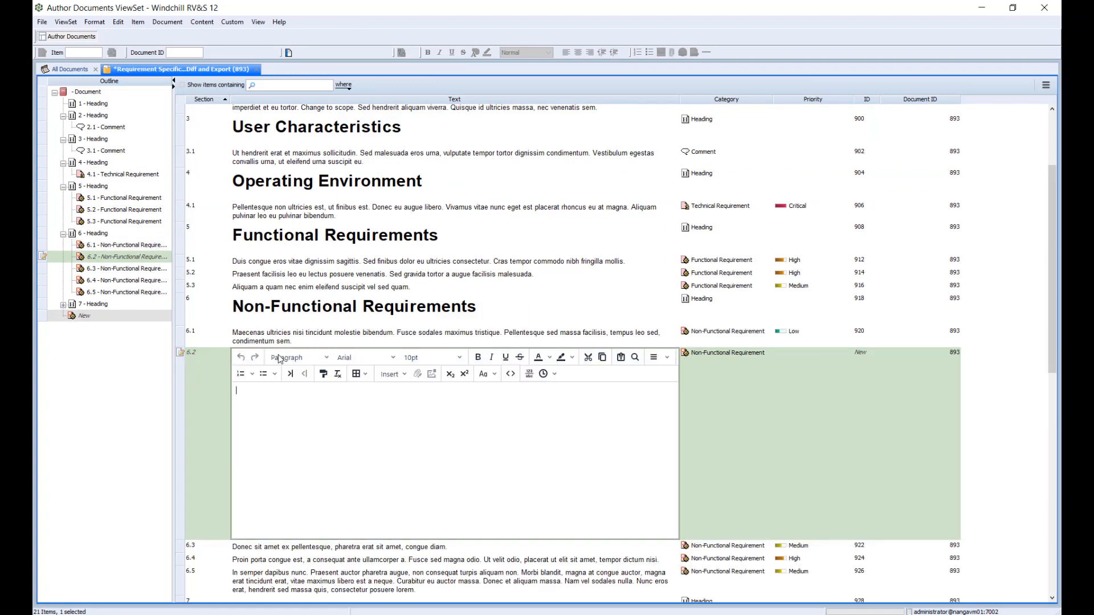
text(New Requirement.)
click(206, 336)
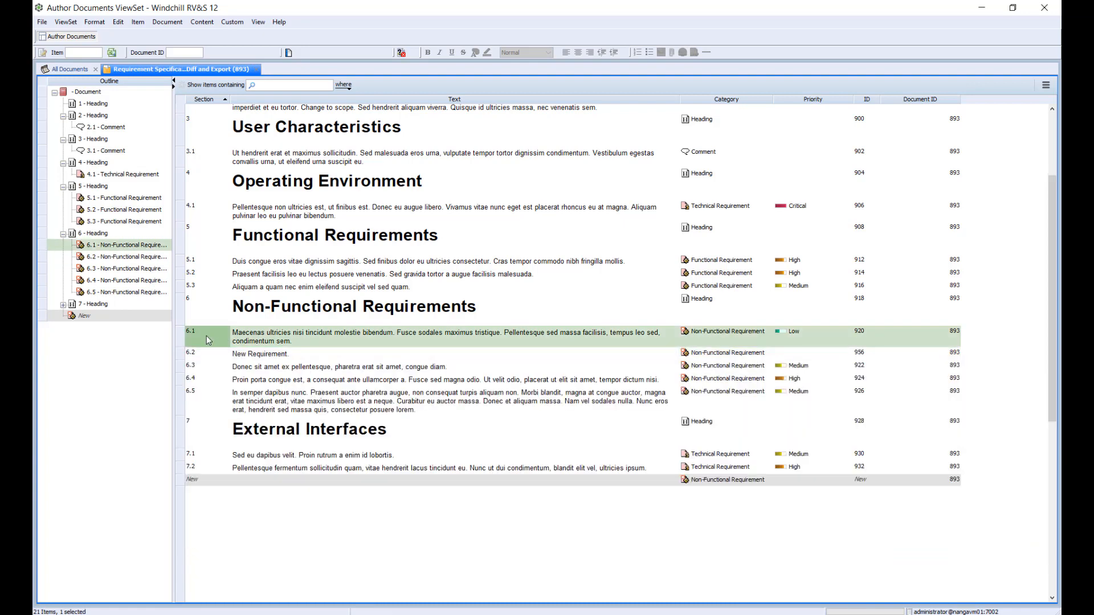
Open the section 1 logo image in Paint and draw a rectangle about 423 × 38 px around "Document Diff and Export".
click(142, 91)
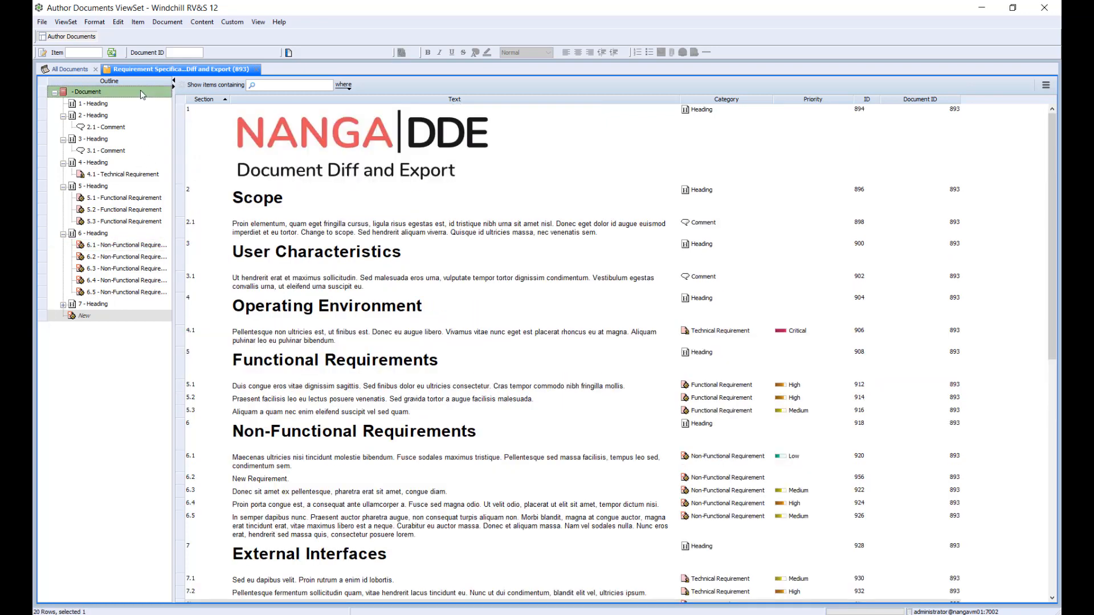
click(350, 169)
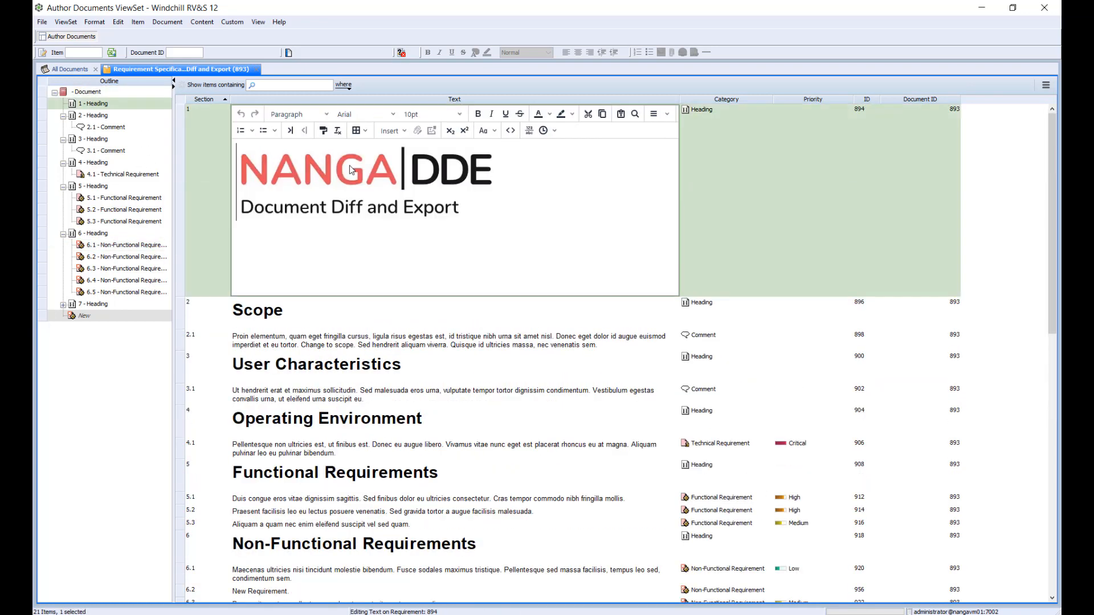
double_click(350, 169)
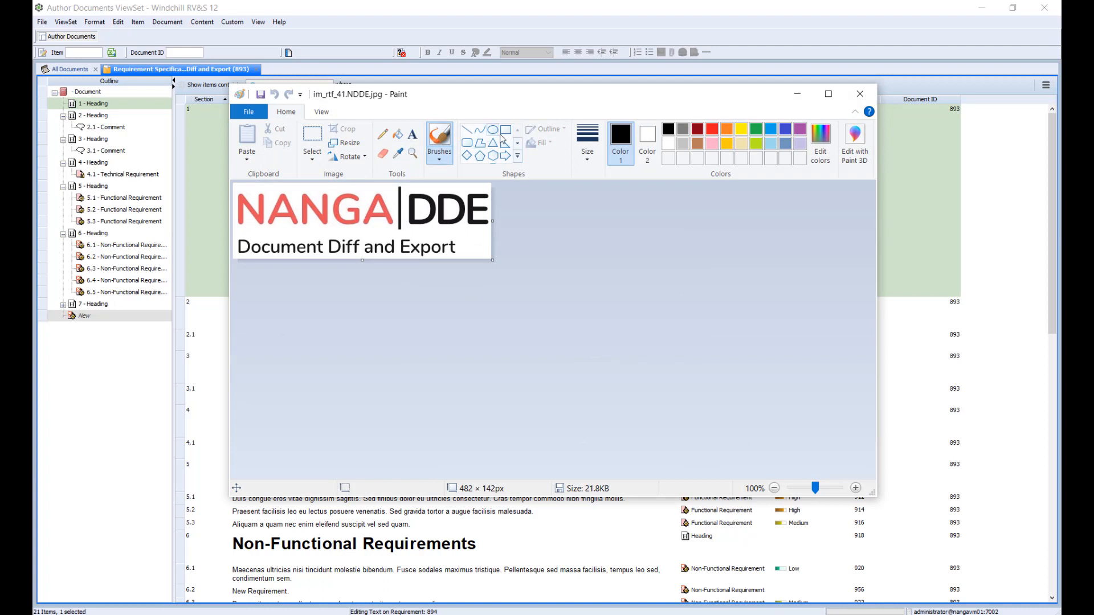
click(505, 130)
drag(234, 237, 461, 257)
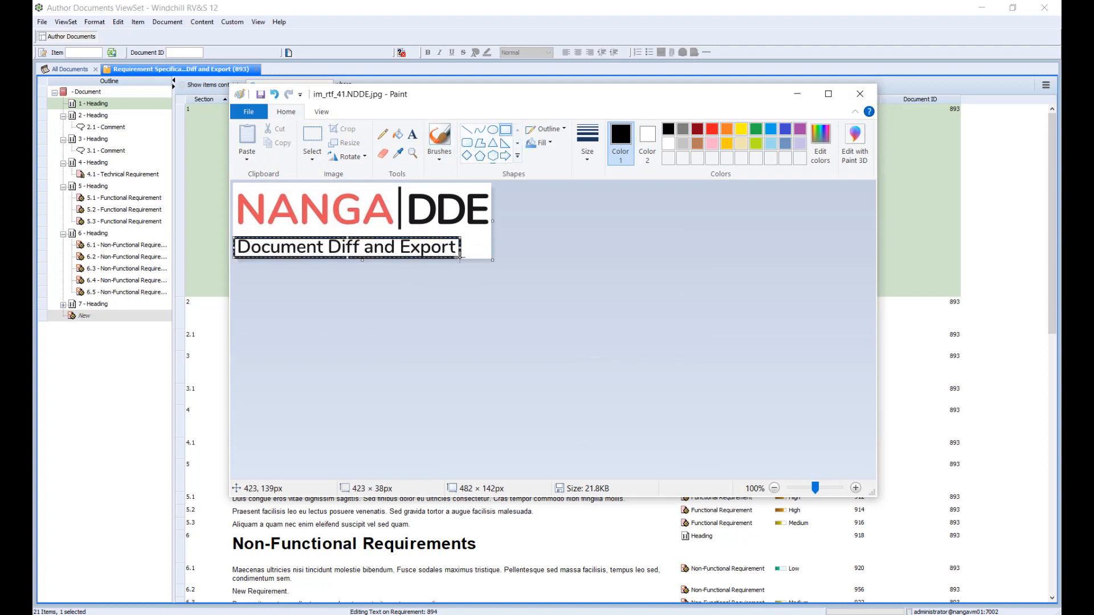
Save the edited logo image and return to the document, updating the section 1 heading with it.
click(259, 95)
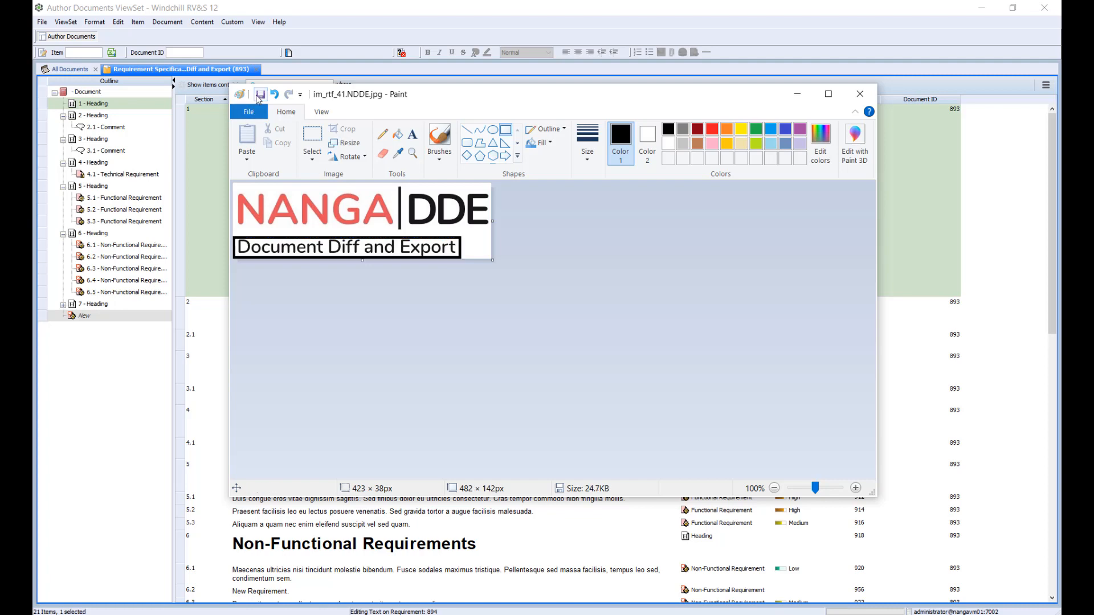
click(859, 94)
click(594, 354)
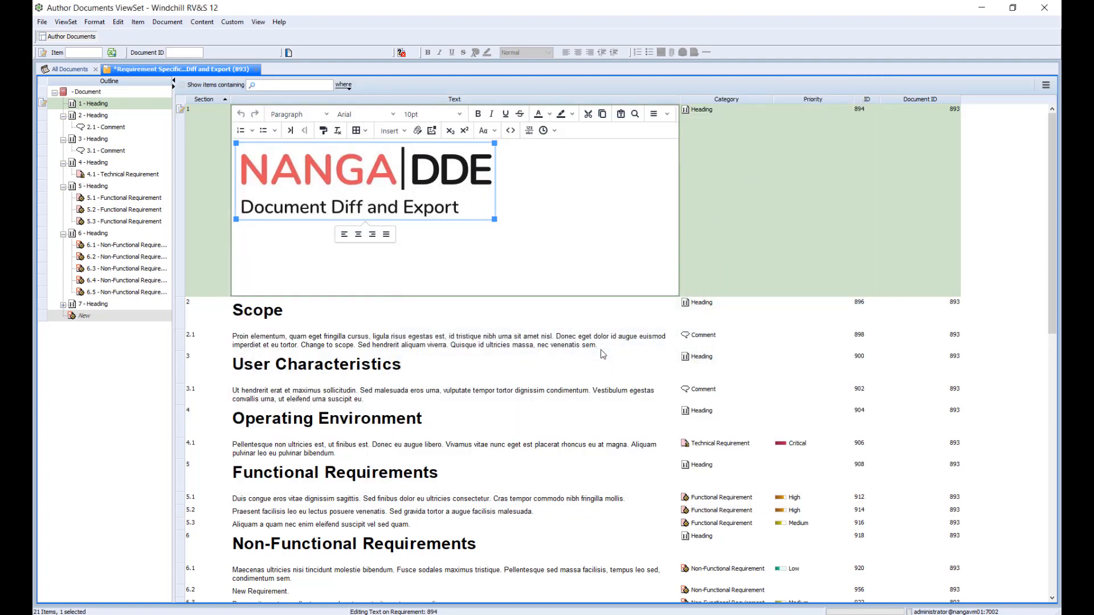
click(215, 320)
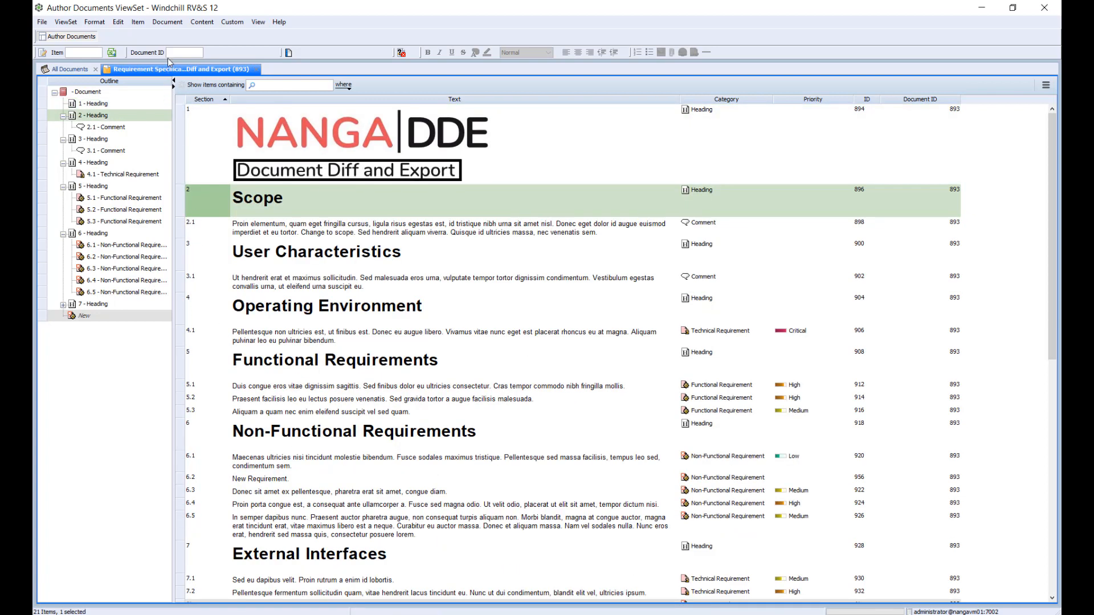
Baseline the changed requirement specification document with the label "After Changes".
click(172, 23)
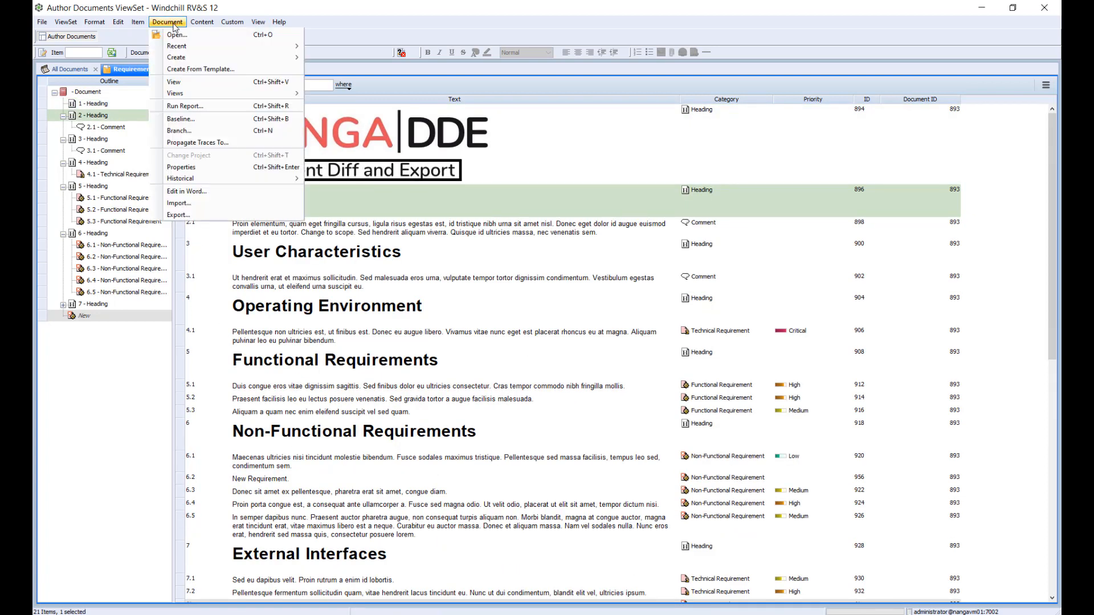
click(188, 119)
text(After Changes)
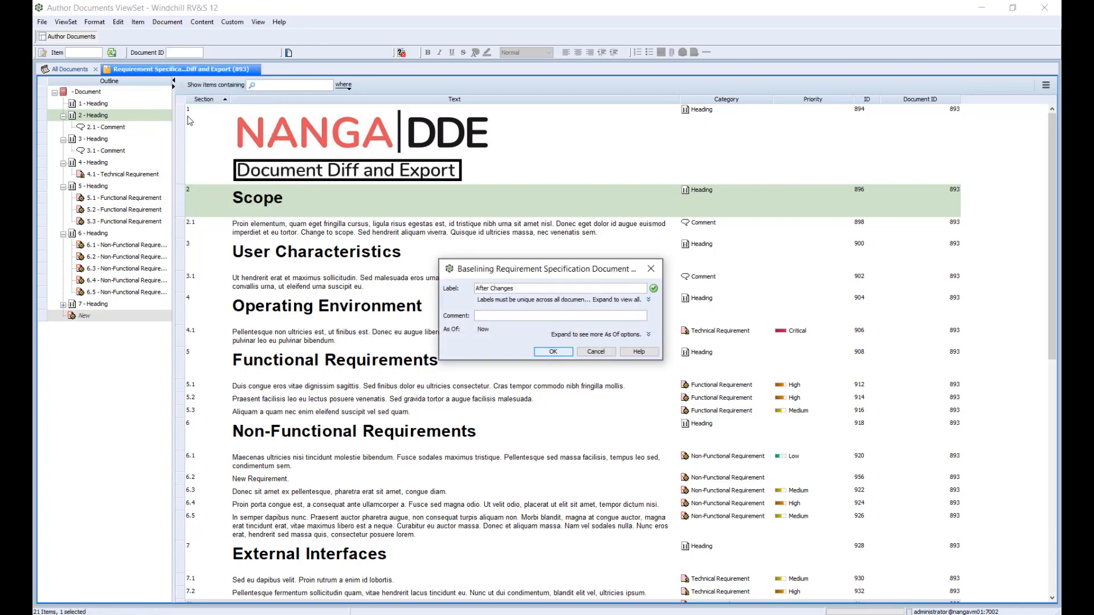
key(Return)
key(Return)
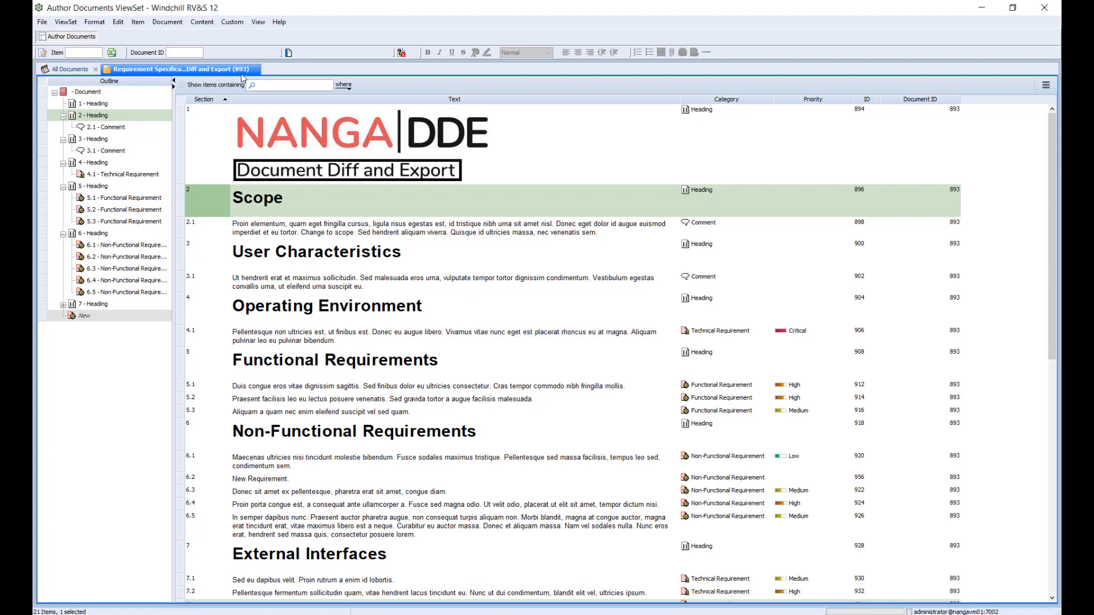
Open Nanga Document Diff and Export for the document and view the primary document's date-based selection, returning to labels.
click(288, 54)
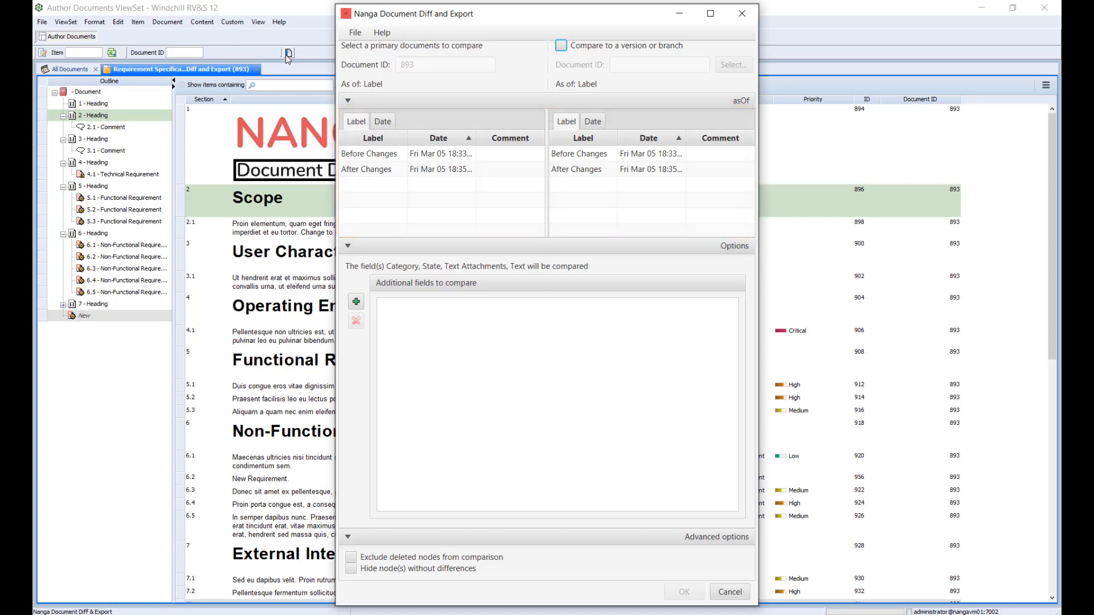
click(381, 122)
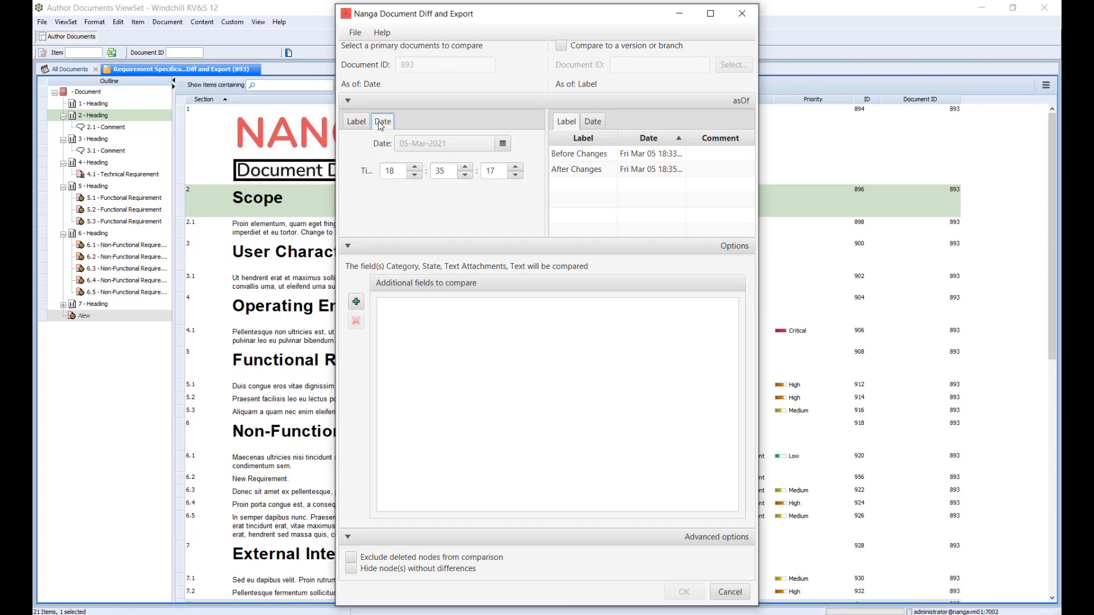
click(363, 123)
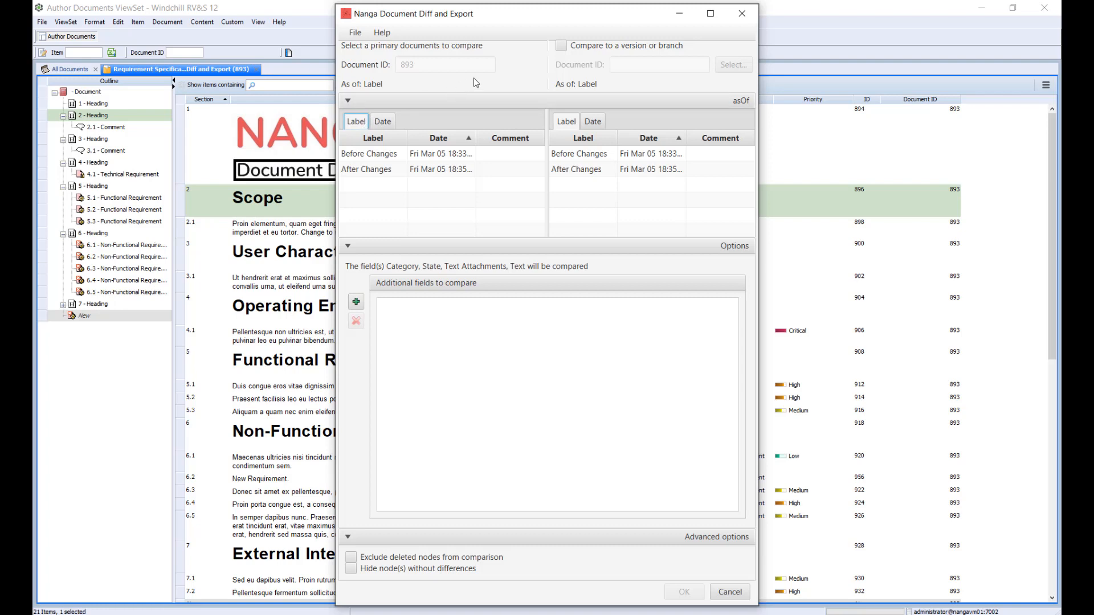
View the branches and versions available for comparison without choosing one, leaving the version or branch option off.
click(560, 46)
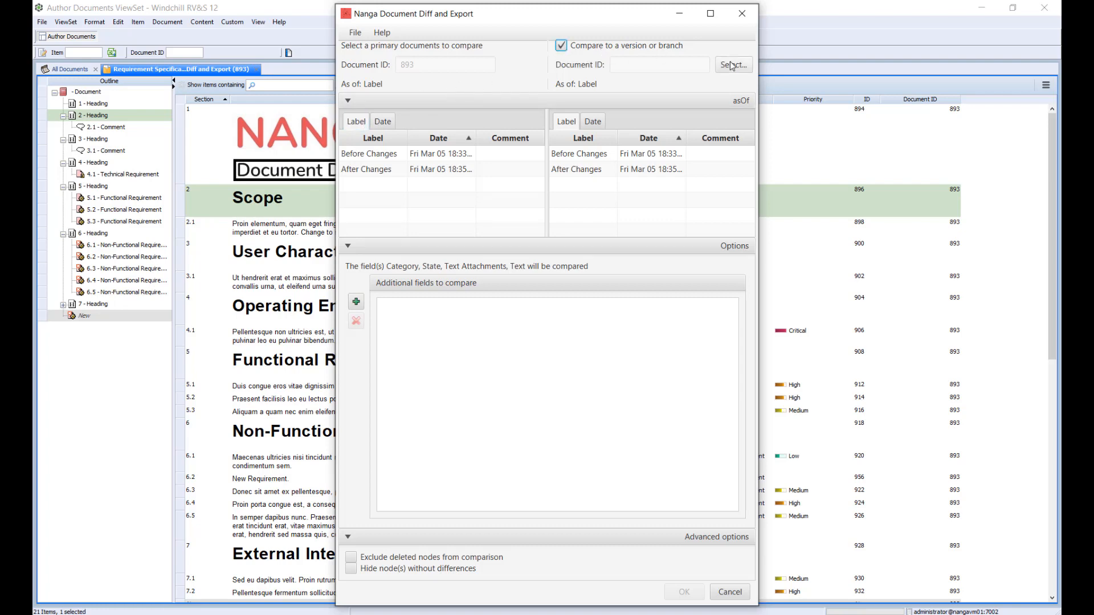
click(732, 65)
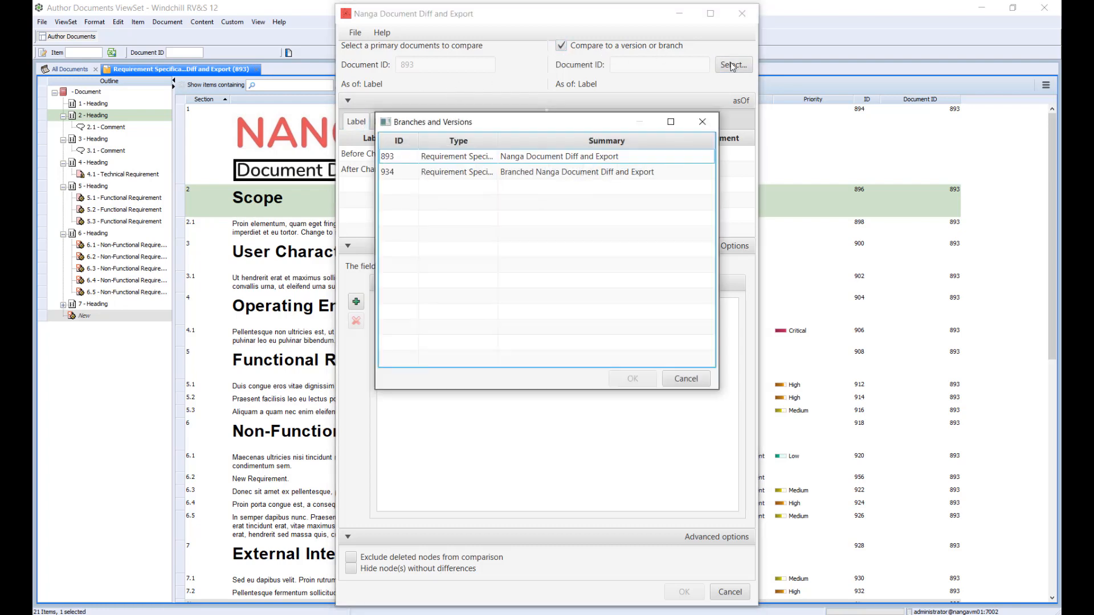
click(702, 122)
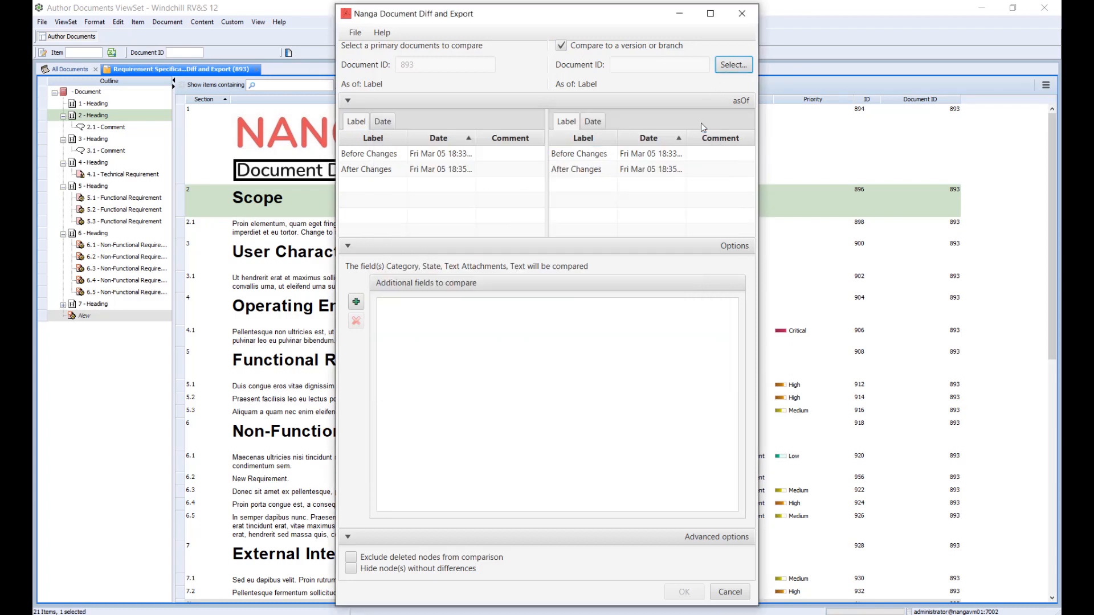
click(561, 47)
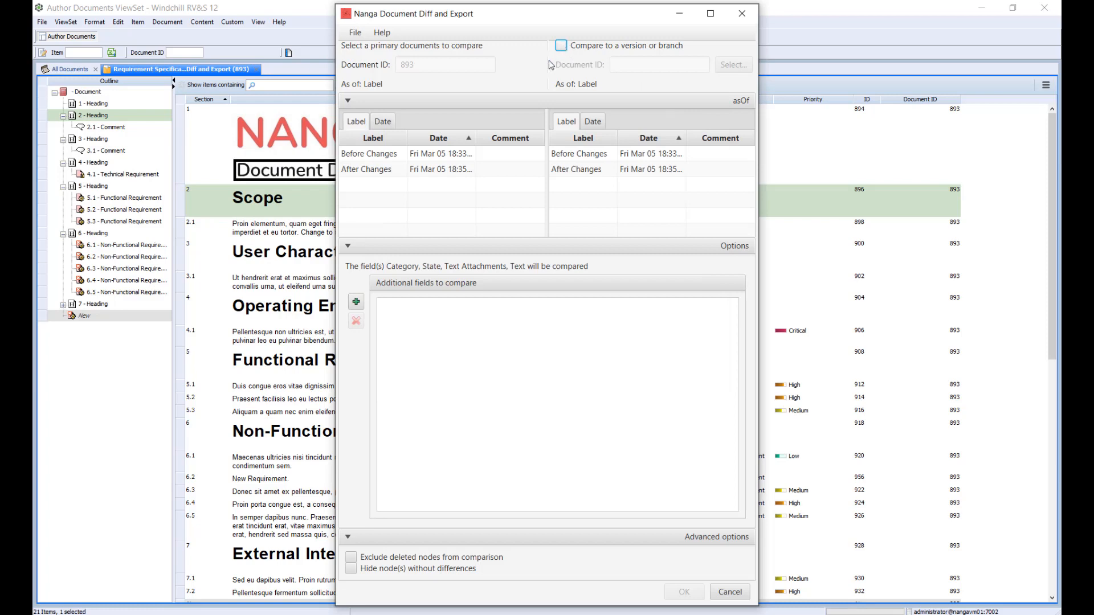
Choose the "Before Changes" label for the primary document and "After Changes" as the label to compare against.
click(390, 155)
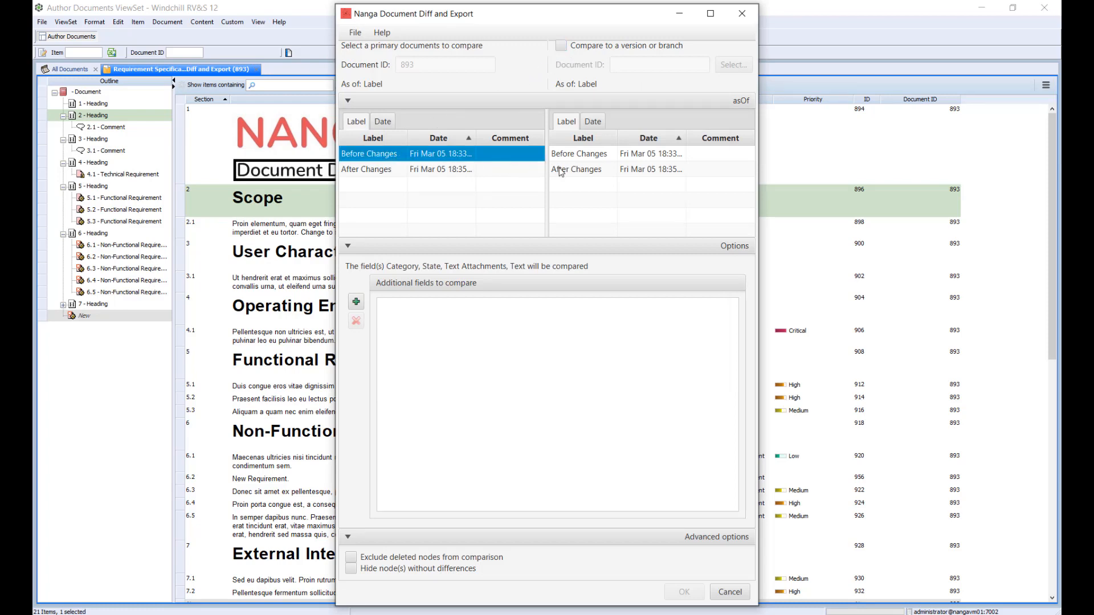
click(561, 170)
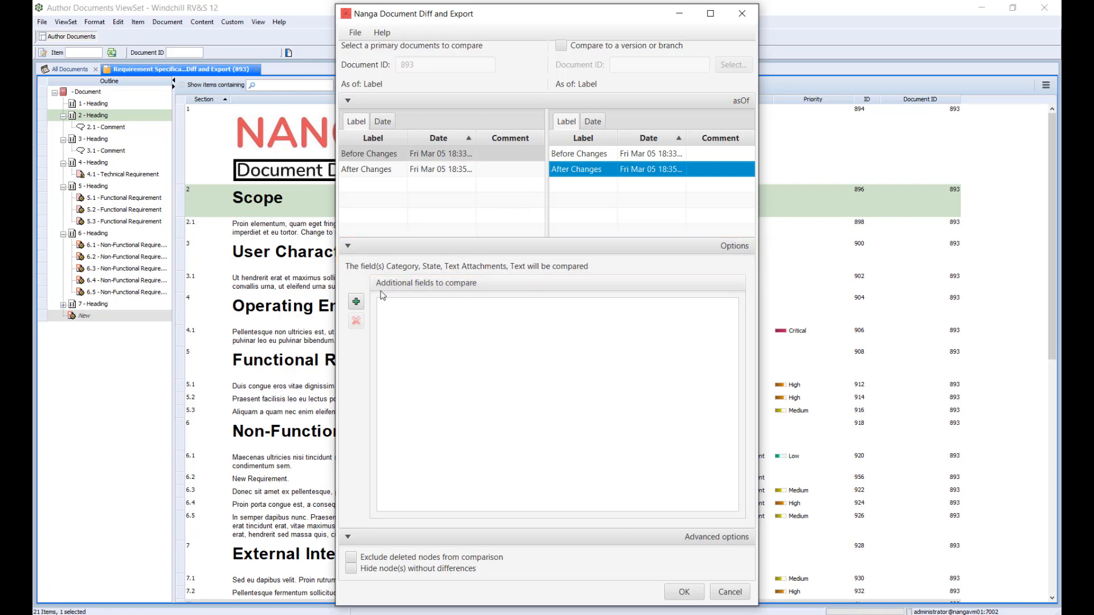
Add the Priority field to the additional fields to compare.
click(360, 305)
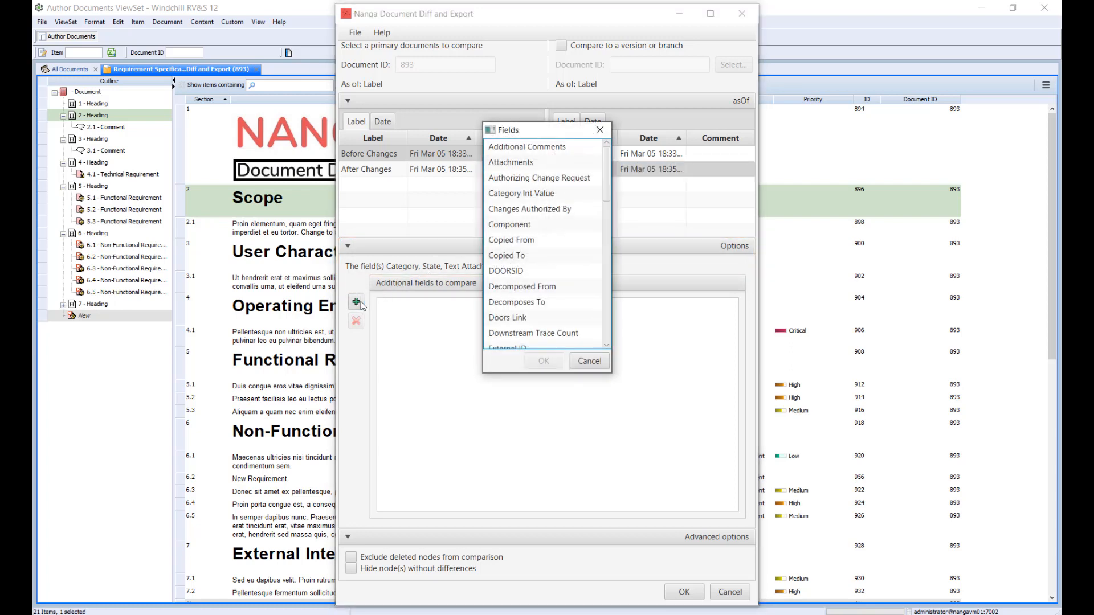
drag(605, 194, 606, 264)
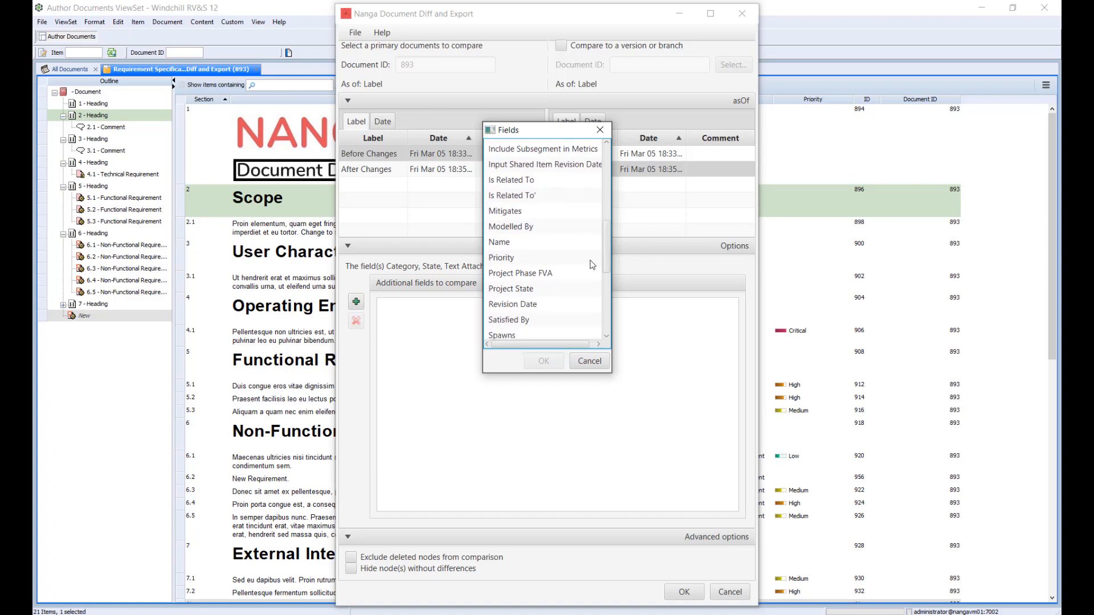
click(585, 262)
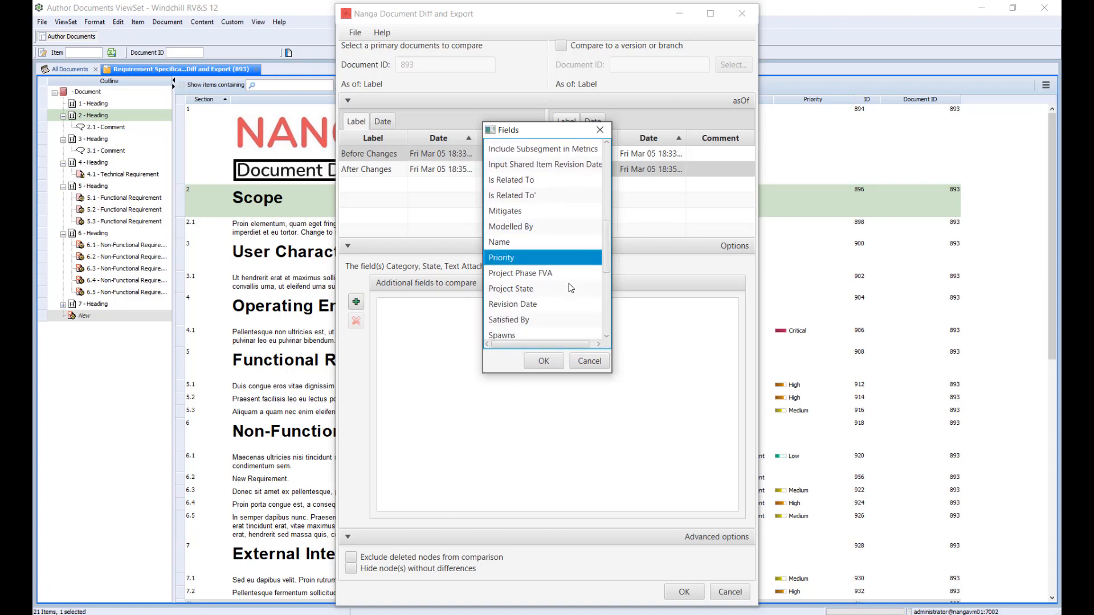
click(558, 360)
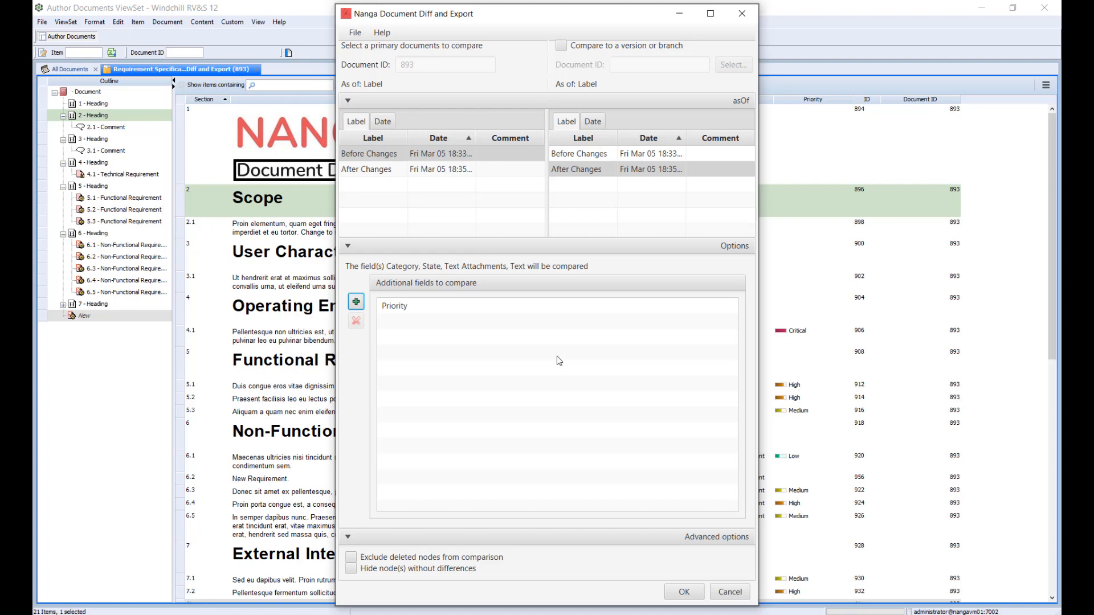
click(351, 558)
click(351, 559)
click(352, 570)
click(350, 570)
Run the comparison of the two labels and enlarge the results window to review the highlighted differences.
click(677, 593)
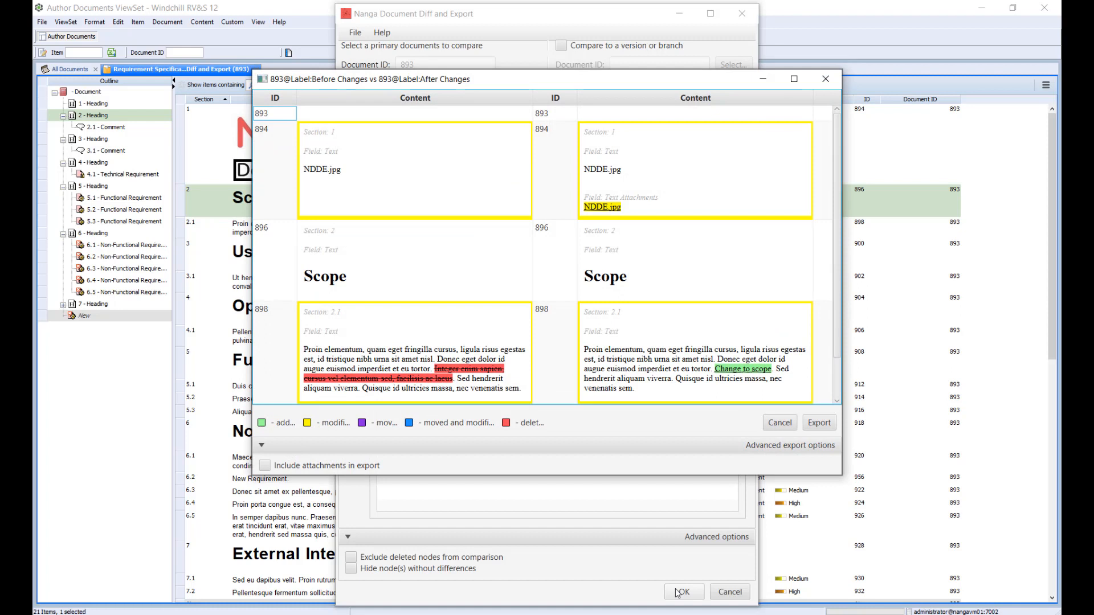
drag(843, 479, 851, 490)
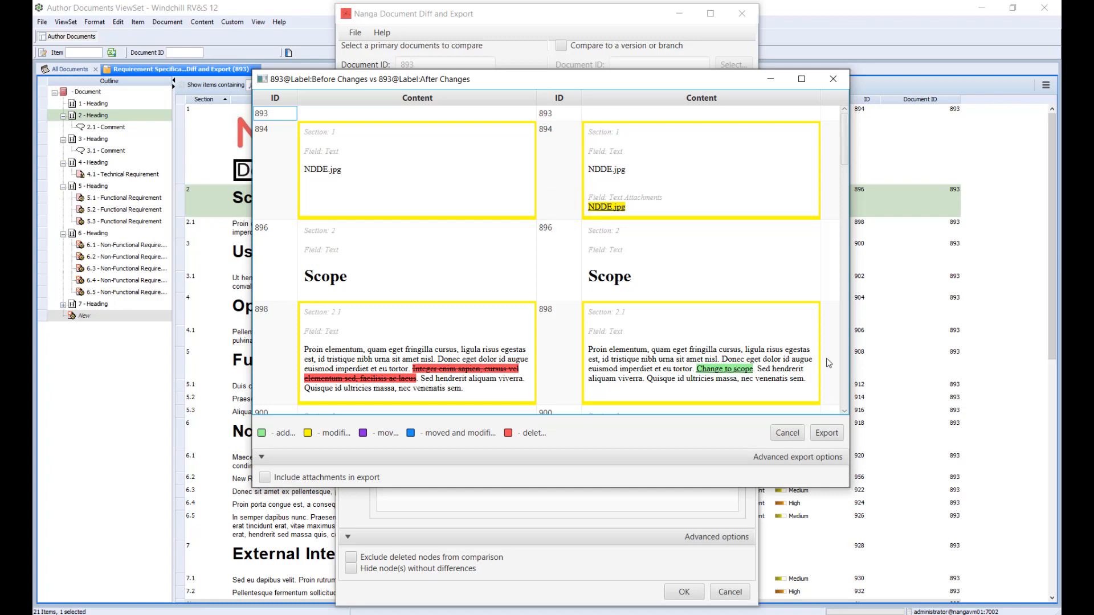
drag(847, 150, 844, 310)
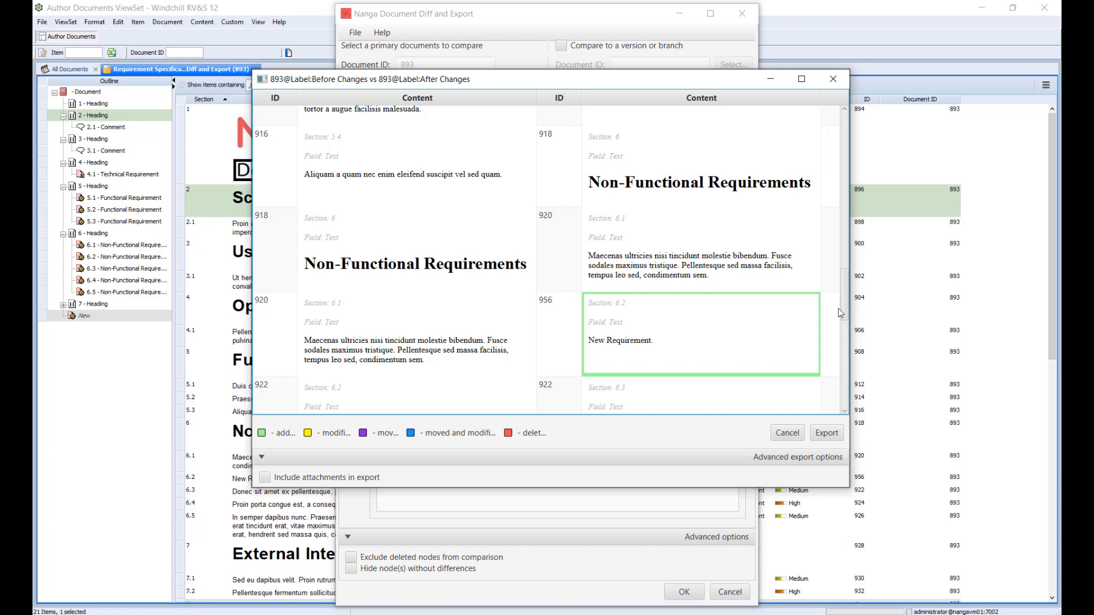
Export the comparison with attachments included as the Word file "893@Label_Before Changes vs 893@Label_After Changes.docx" in the NDDE folder.
click(266, 477)
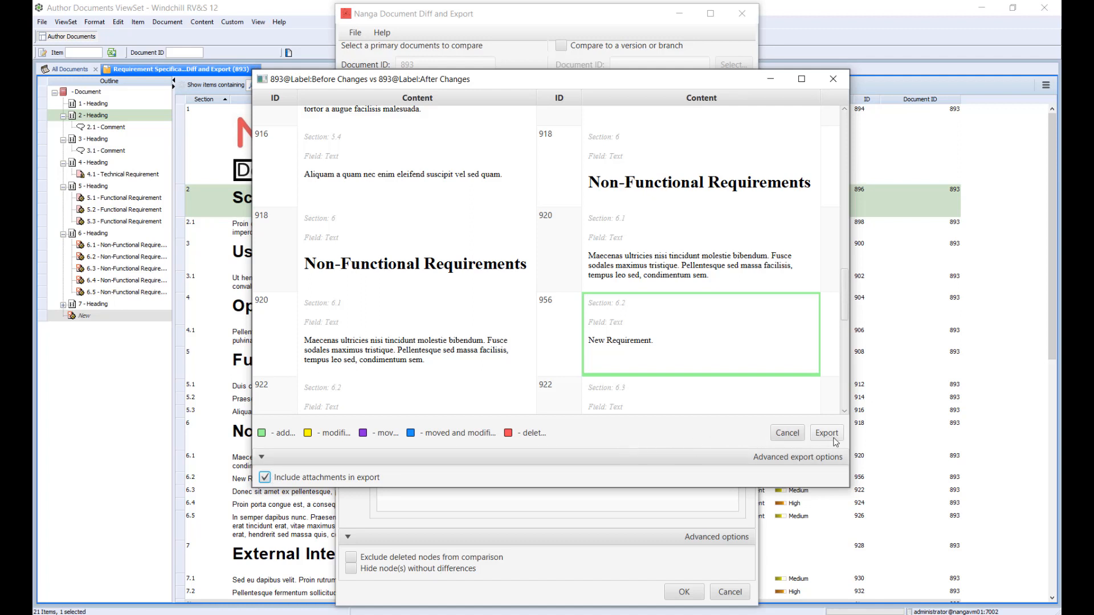
click(831, 435)
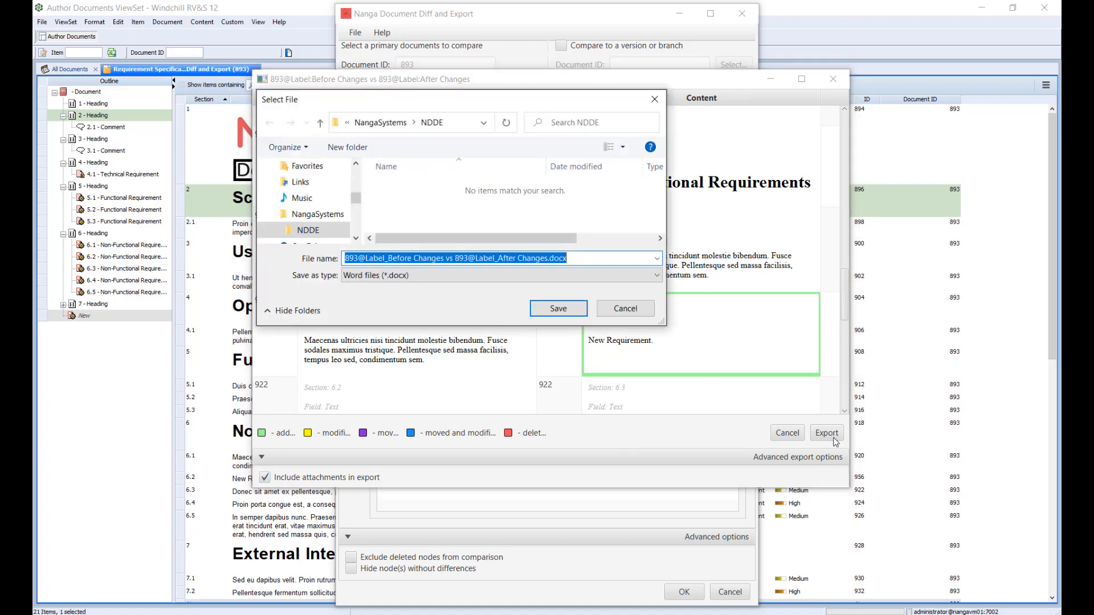
click(559, 308)
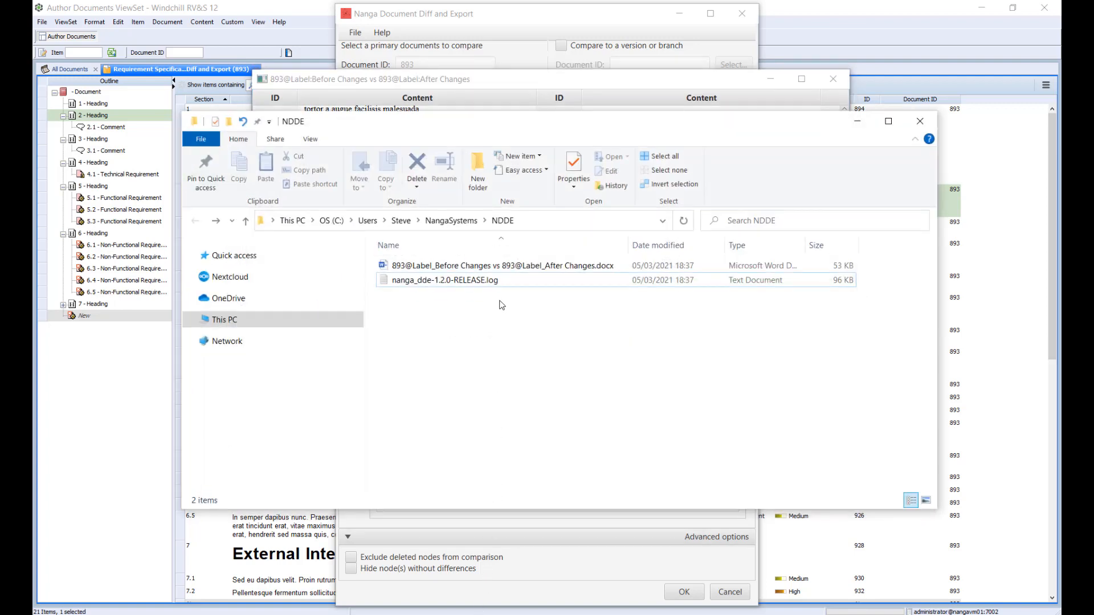
Open the exported comparison in Word and examine the listed changes, including the embedded NDDE.jpg images in the old and new content.
click(499, 268)
double_click(498, 267)
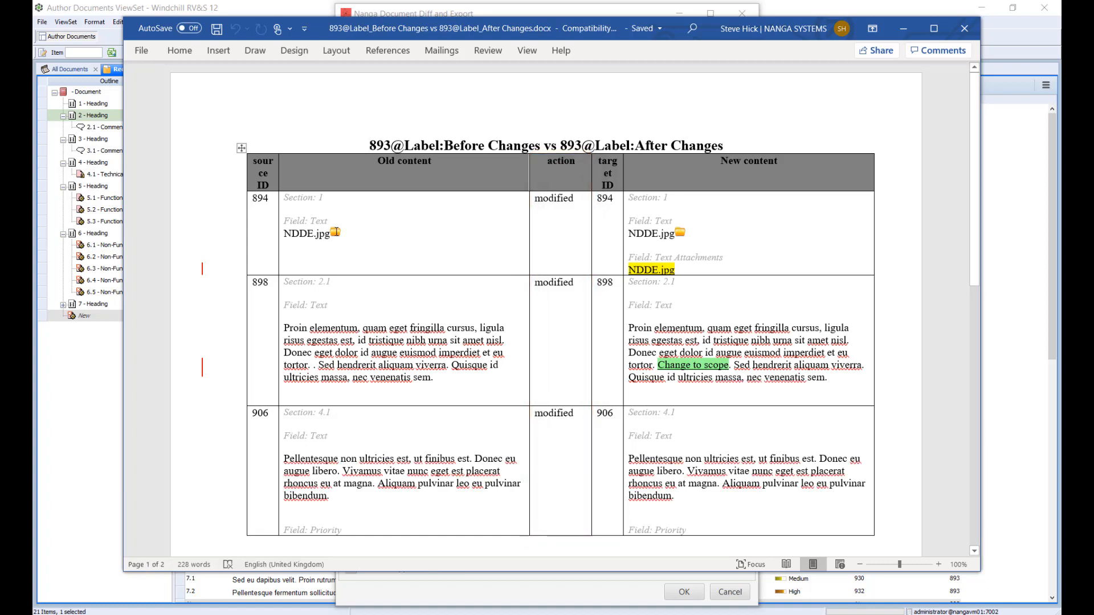
double_click(336, 234)
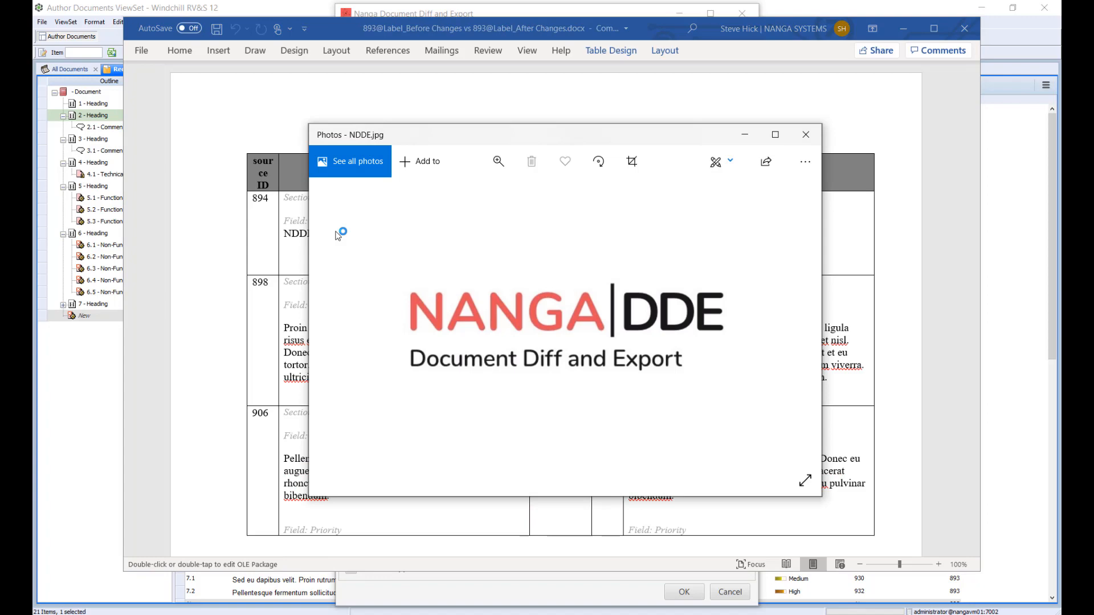
click(805, 135)
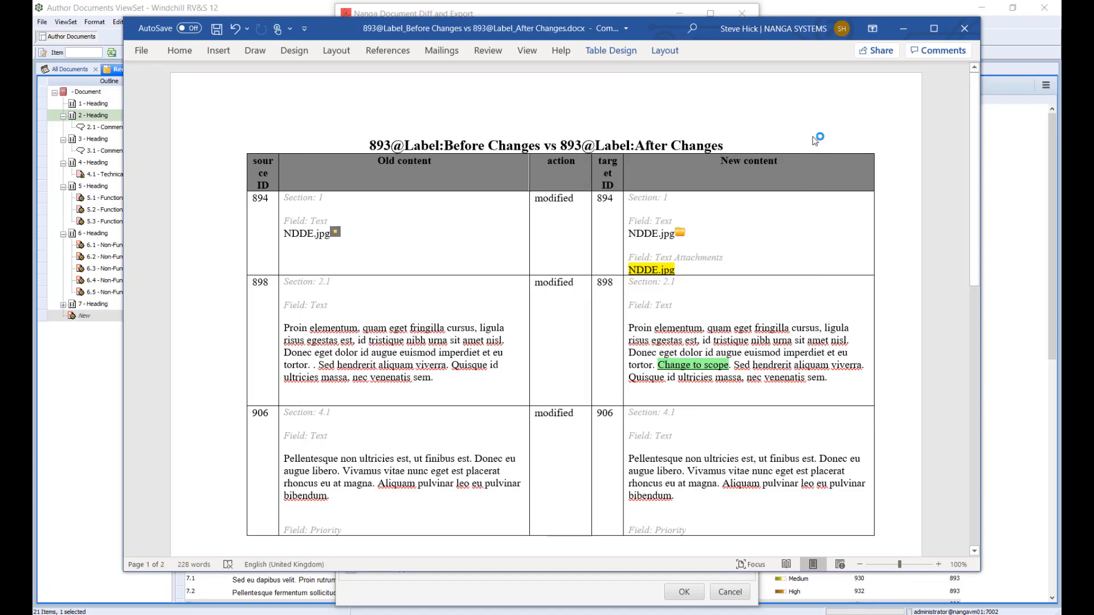
double_click(680, 234)
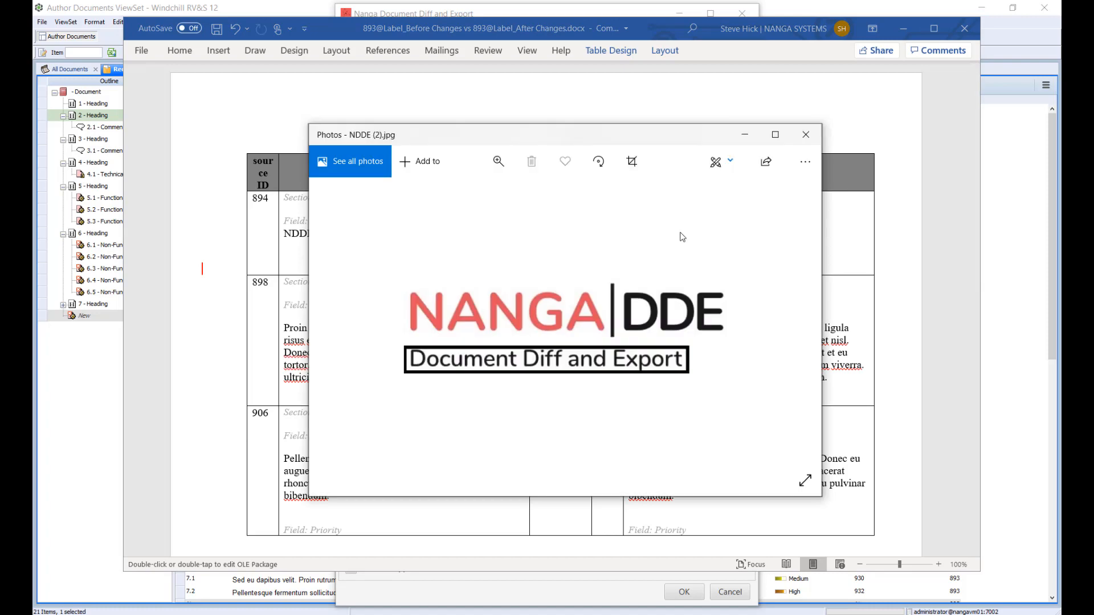
click(805, 135)
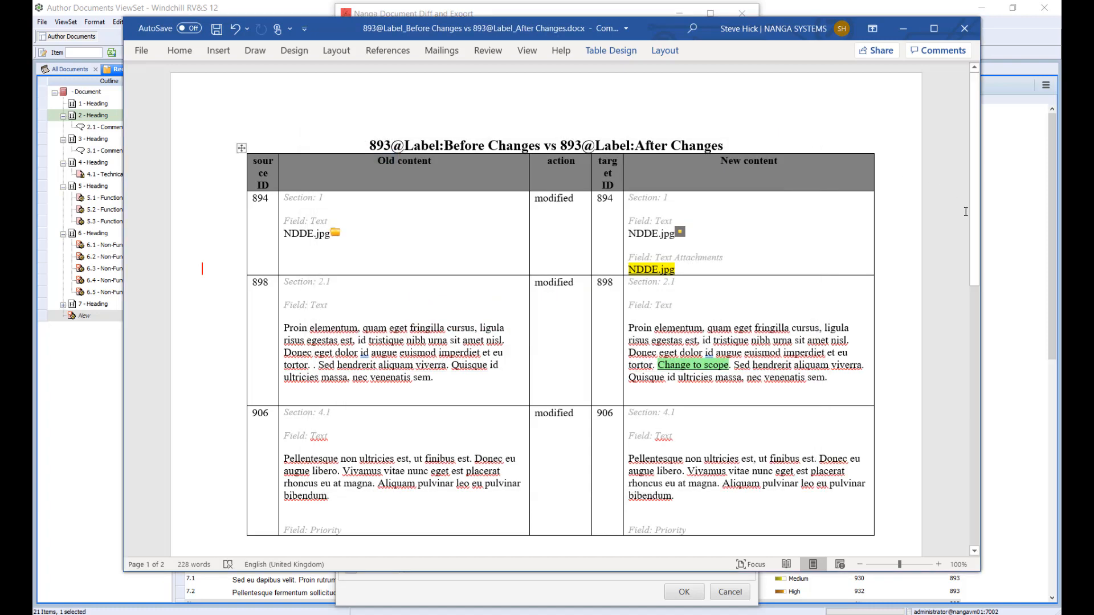
drag(972, 216, 1013, 389)
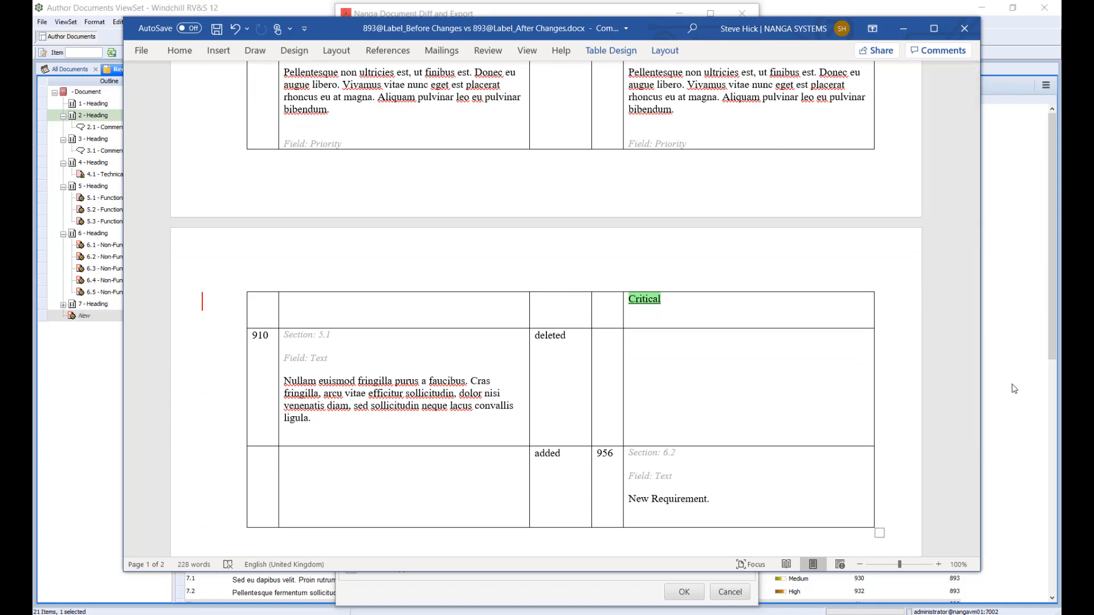